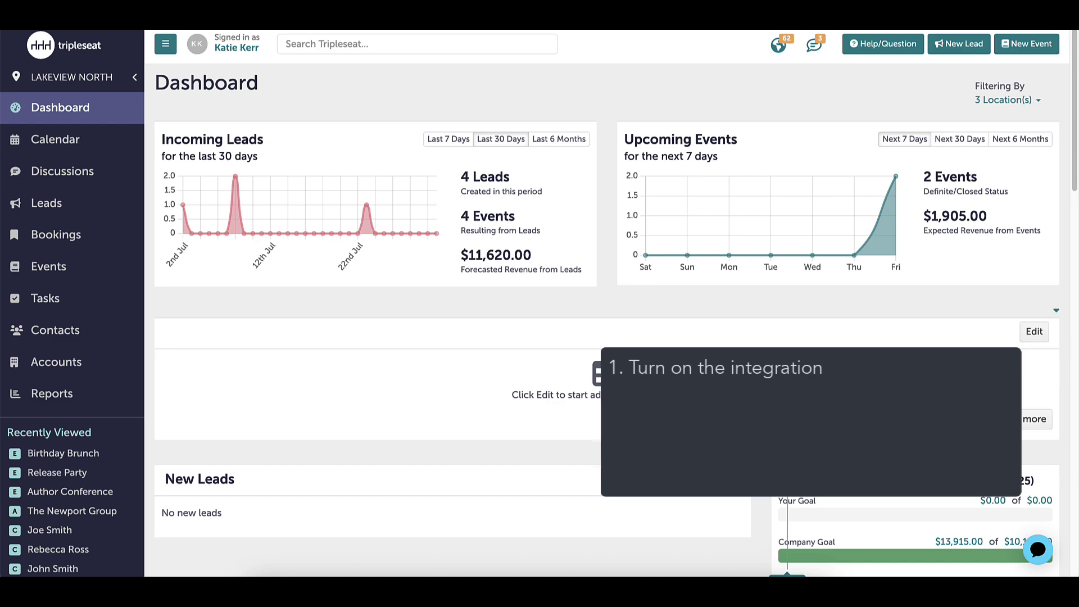
Turn on the Floorplans by Tripleseat integration in the company's integration settings and connect it
scroll(84, 420, down, 3)
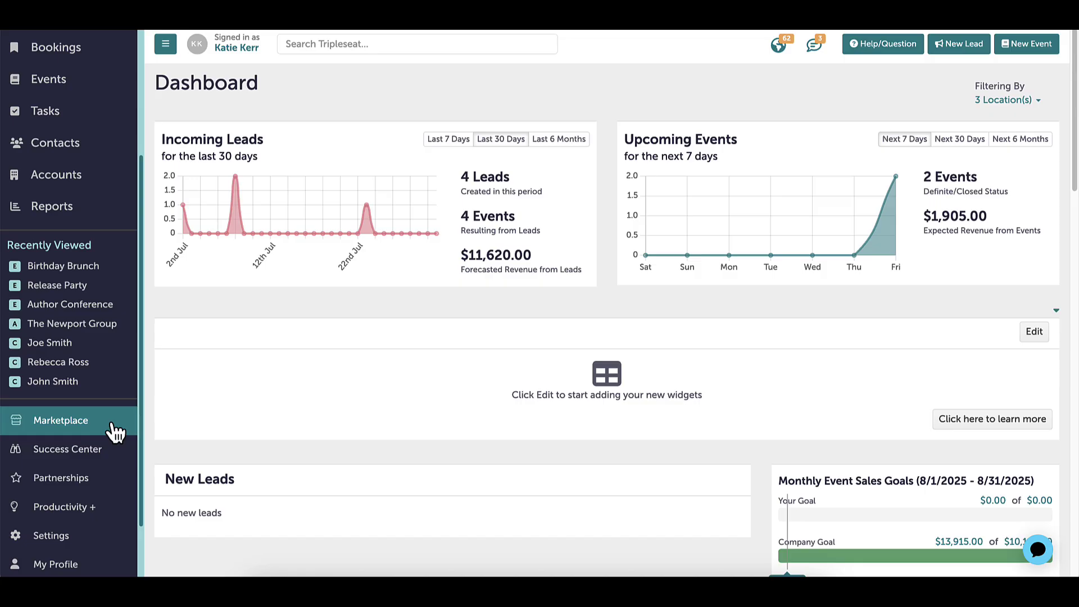
click(52, 535)
scroll(607, 320, down, 10)
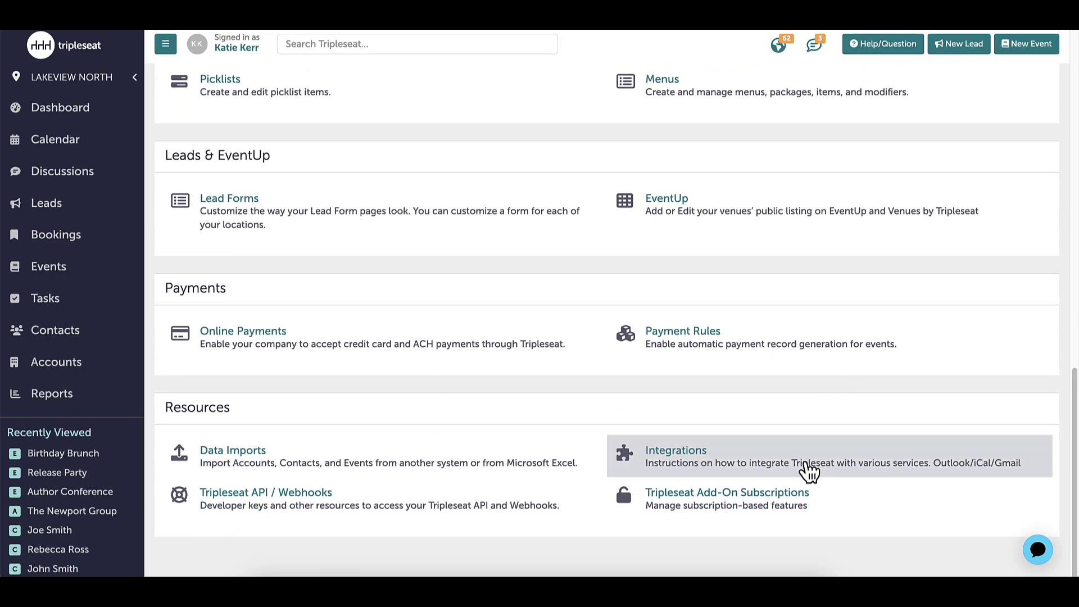
click(806, 465)
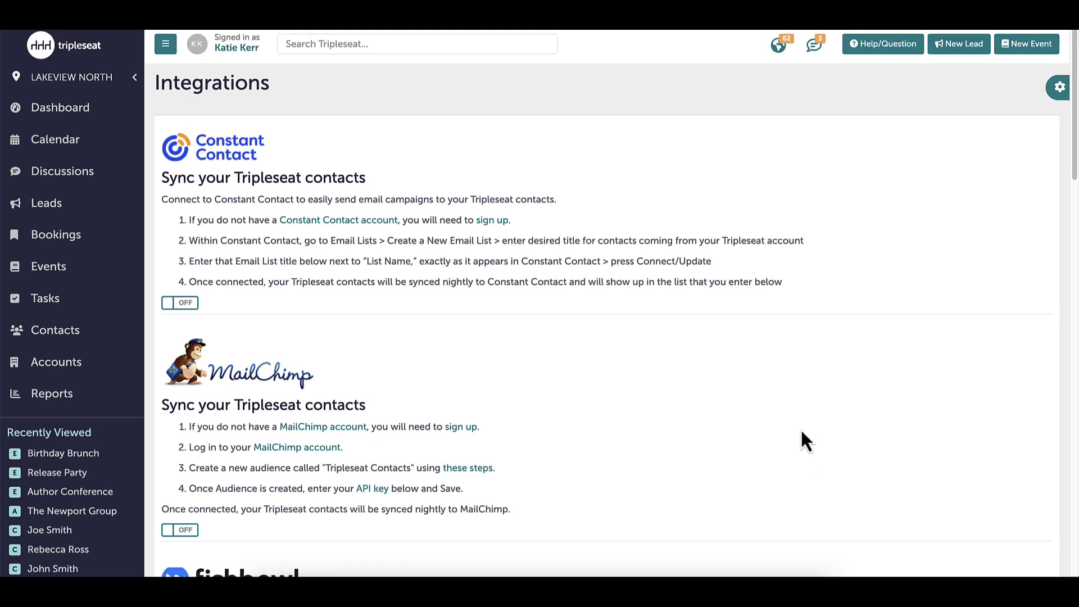
scroll(1073, 133, down, 15)
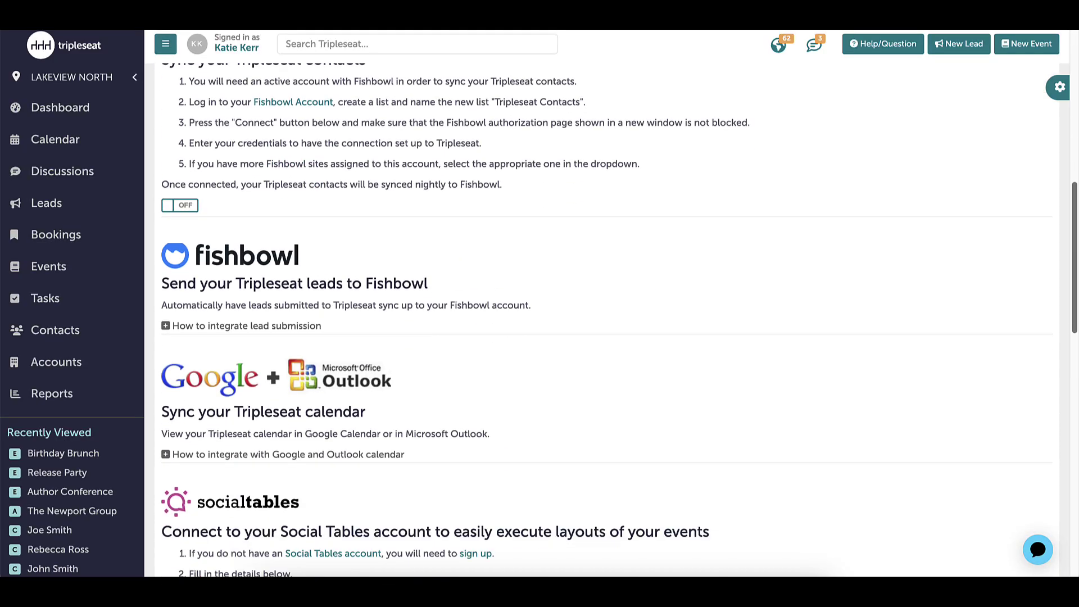
scroll(947, 380, down, 2)
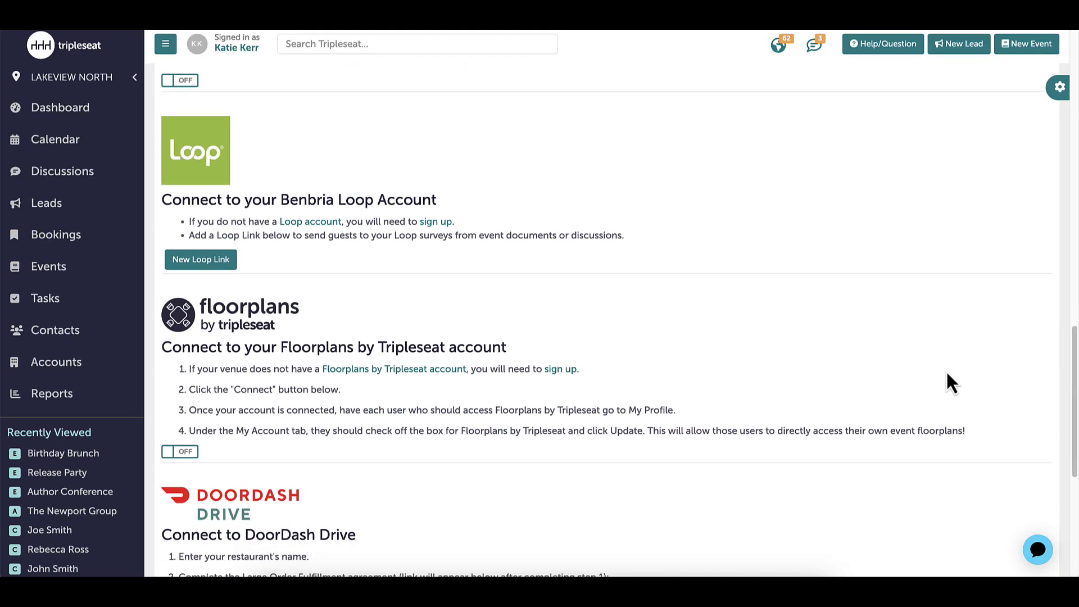
click(186, 451)
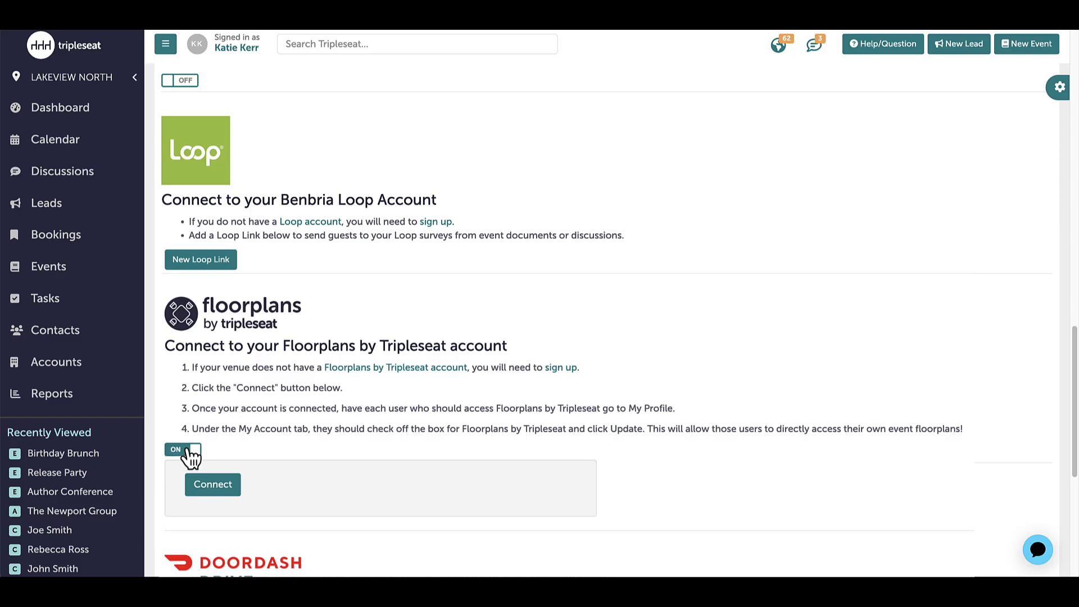
click(226, 495)
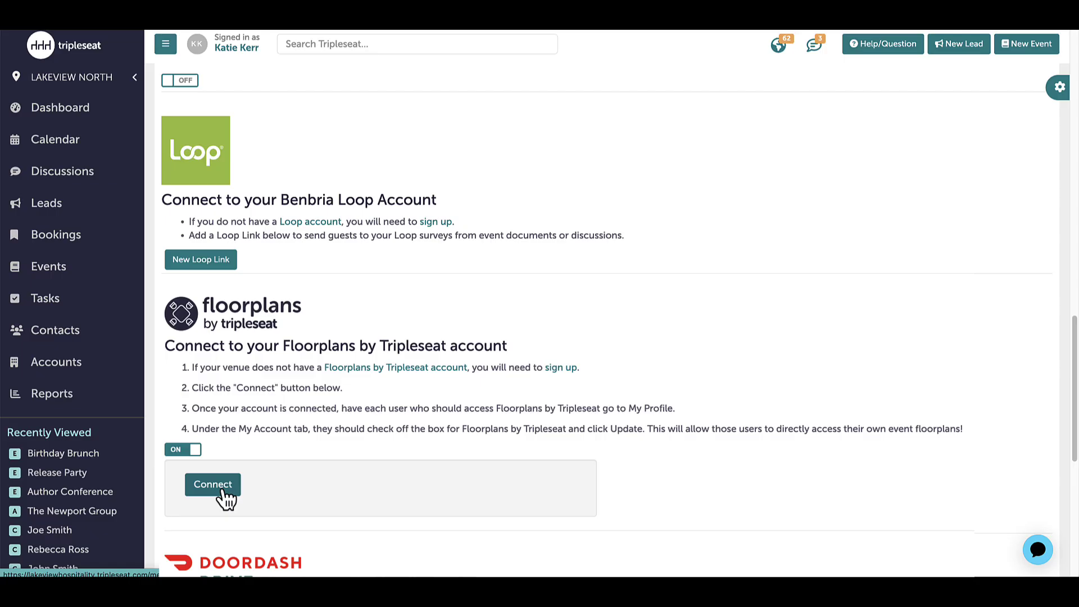
Map the Lakeview Restaurant venue in Floorplans to the Lakeview Restaurant location and save the venue mapping
scroll(1024, 168, down, 5)
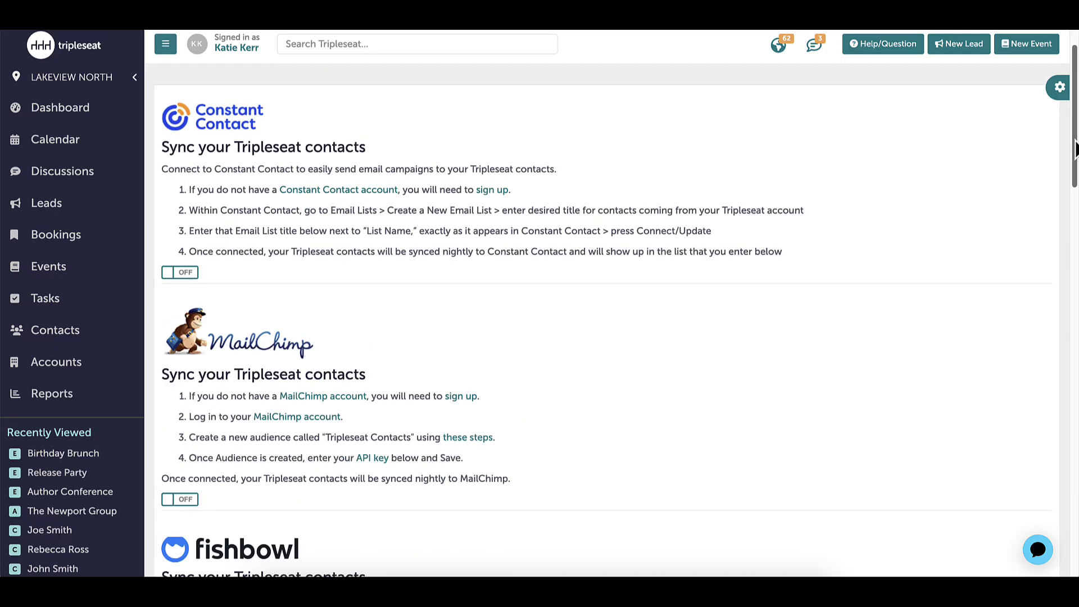
scroll(541, 409, down, 15)
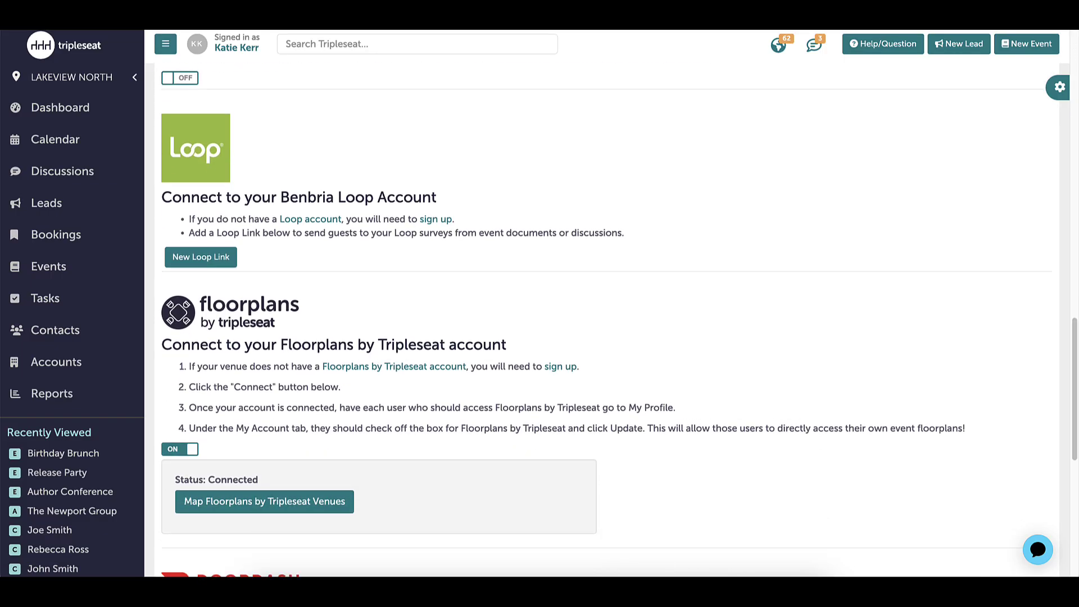
scroll(451, 492, up, 1)
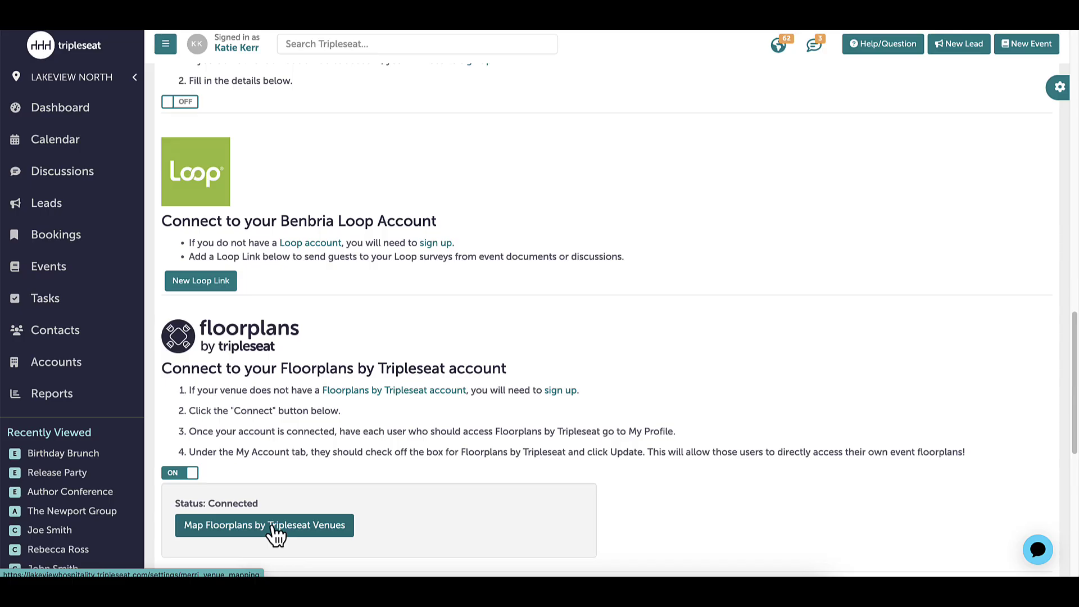
click(273, 528)
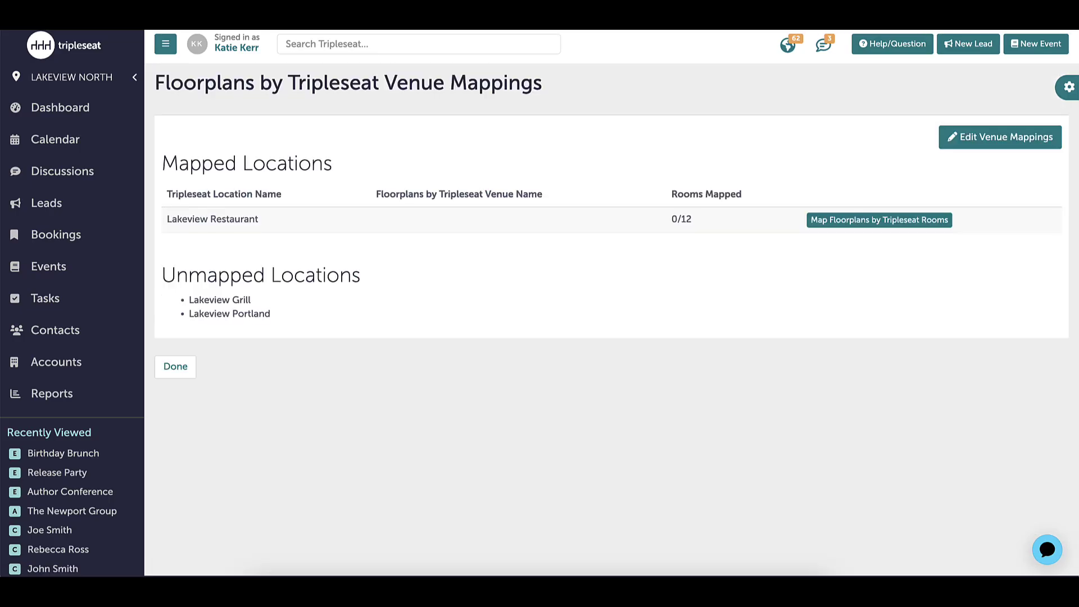
click(992, 151)
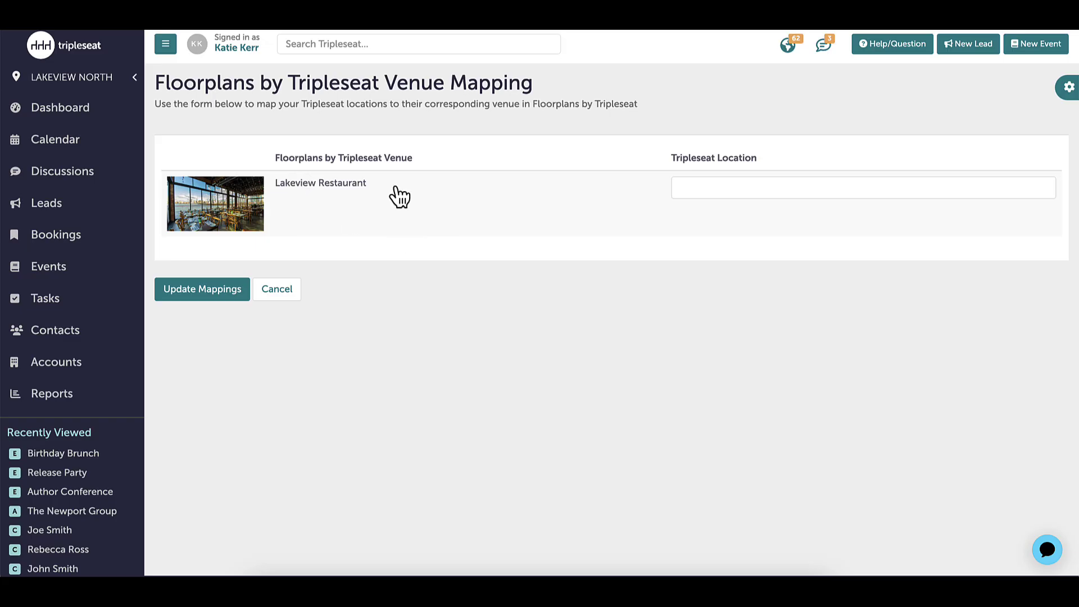
click(696, 188)
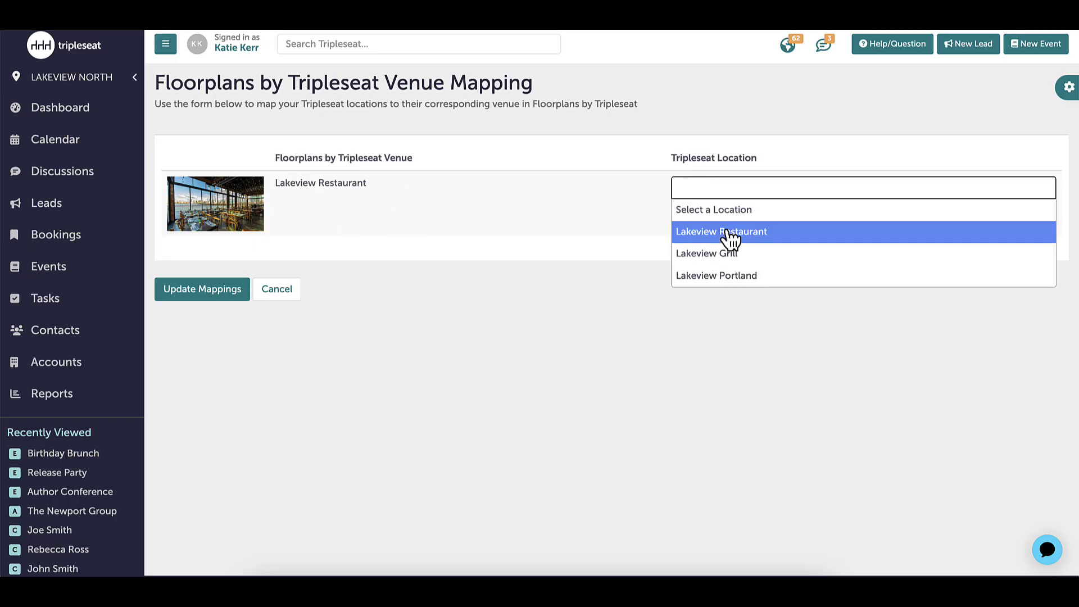
click(720, 241)
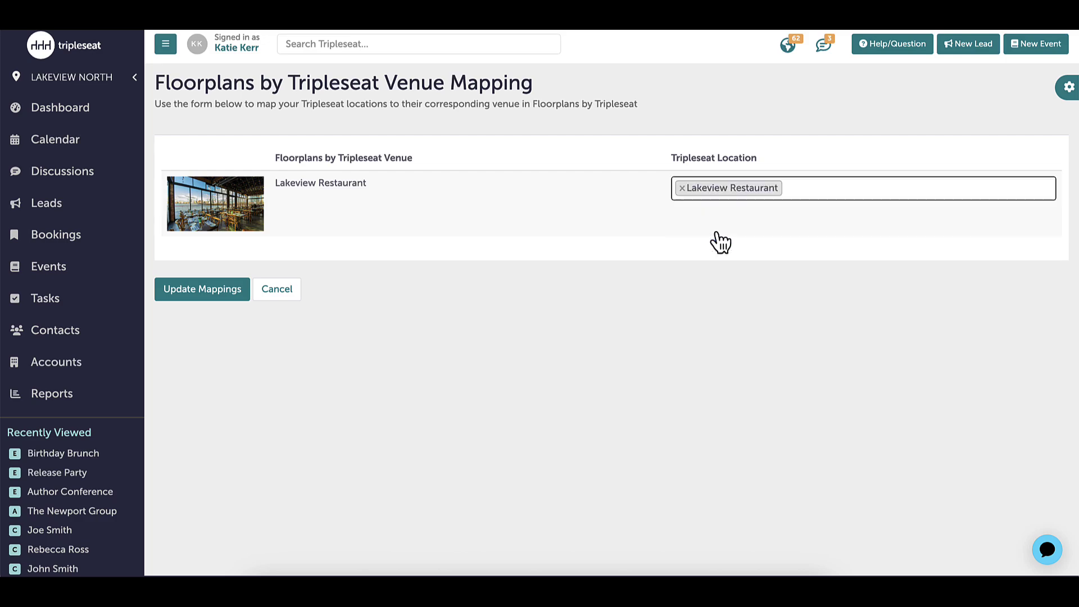
click(212, 298)
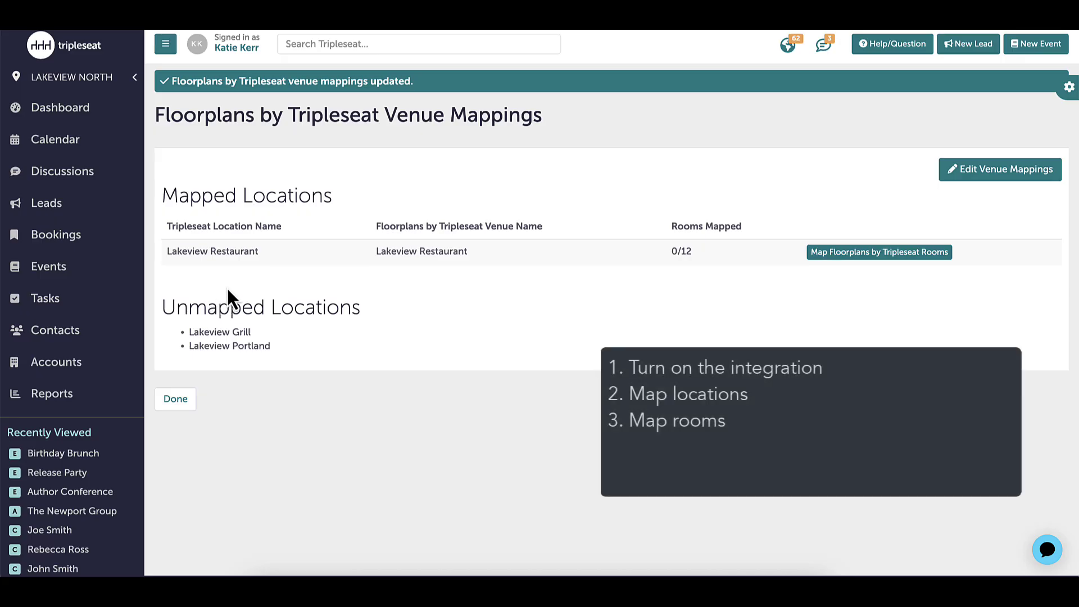
Start the room mapping for Lakeview Restaurant, matching ABC Combo and Banquet Hall to the Tripleseat rooms of the same names
click(880, 253)
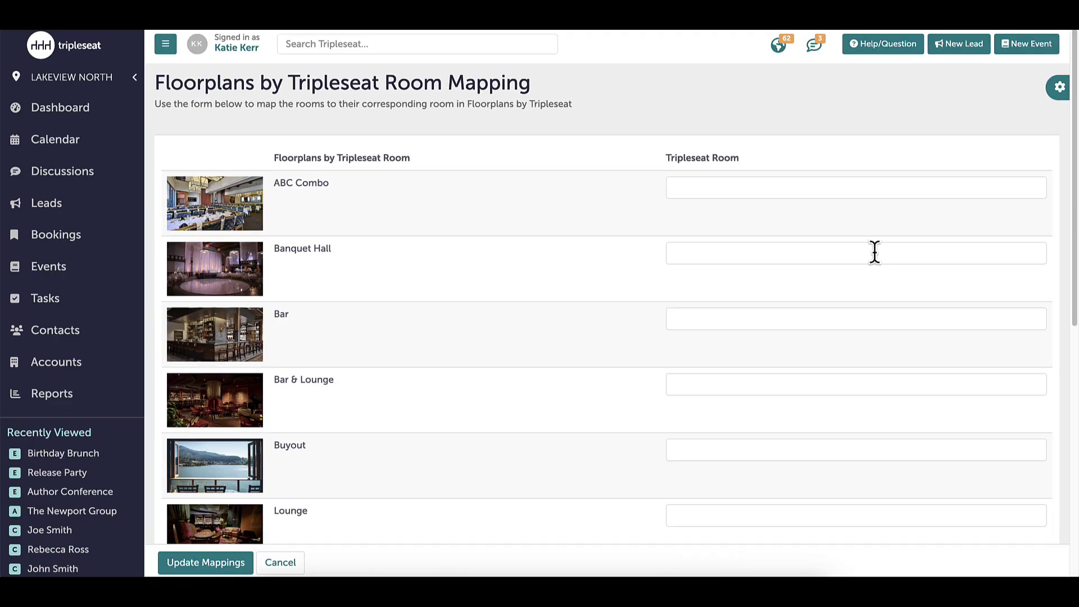
click(687, 188)
click(698, 250)
scroll(713, 366, down, 3)
click(713, 363)
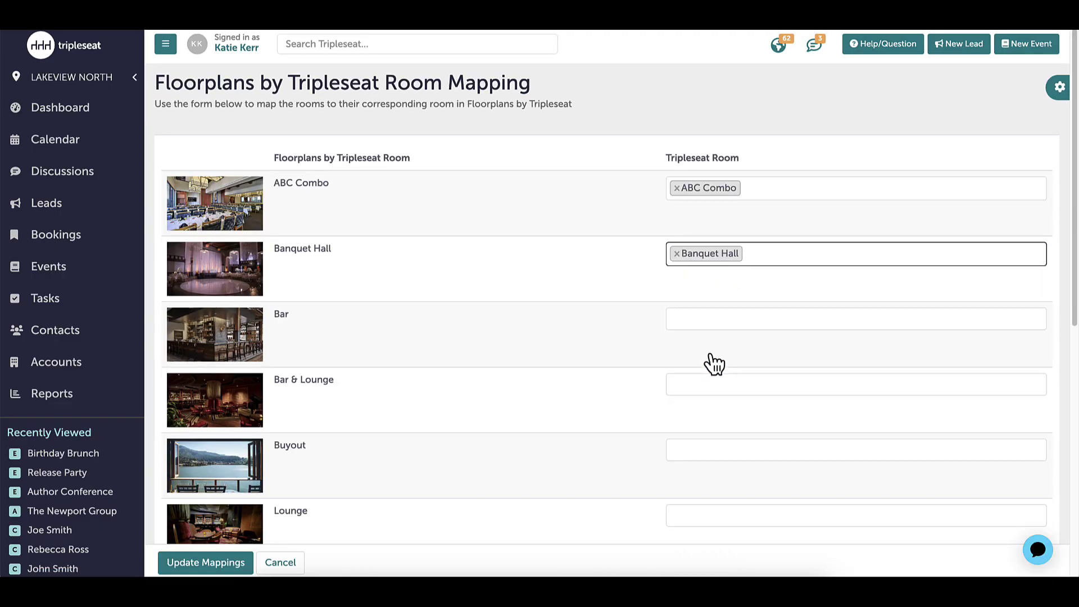
Map the Floorplans rooms Bar and Bar & Lounge to their identically named Tripleseat rooms
click(713, 319)
scroll(713, 374, down, 3)
click(713, 376)
click(710, 384)
scroll(710, 427, down, 2)
click(702, 427)
scroll(647, 393, down, 3)
Map the Floorplans rooms Buyout, Lounge and Patio to their identically named Tripleseat rooms
click(705, 265)
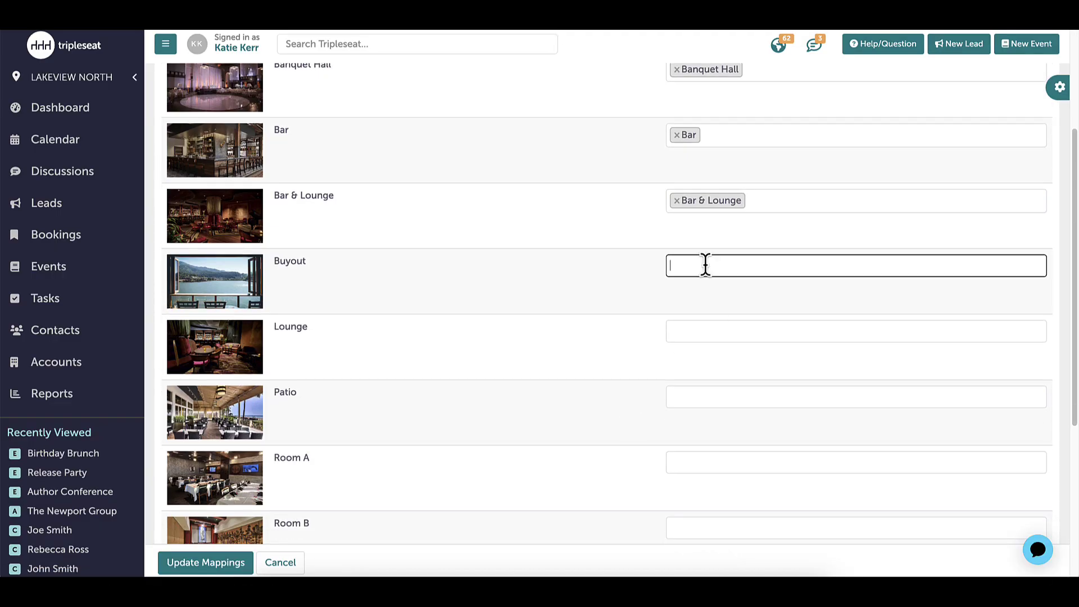
click(697, 309)
click(686, 331)
click(702, 398)
click(703, 414)
Map Room A, Room B and Room C to the Tripleseat rooms with the same names
click(703, 449)
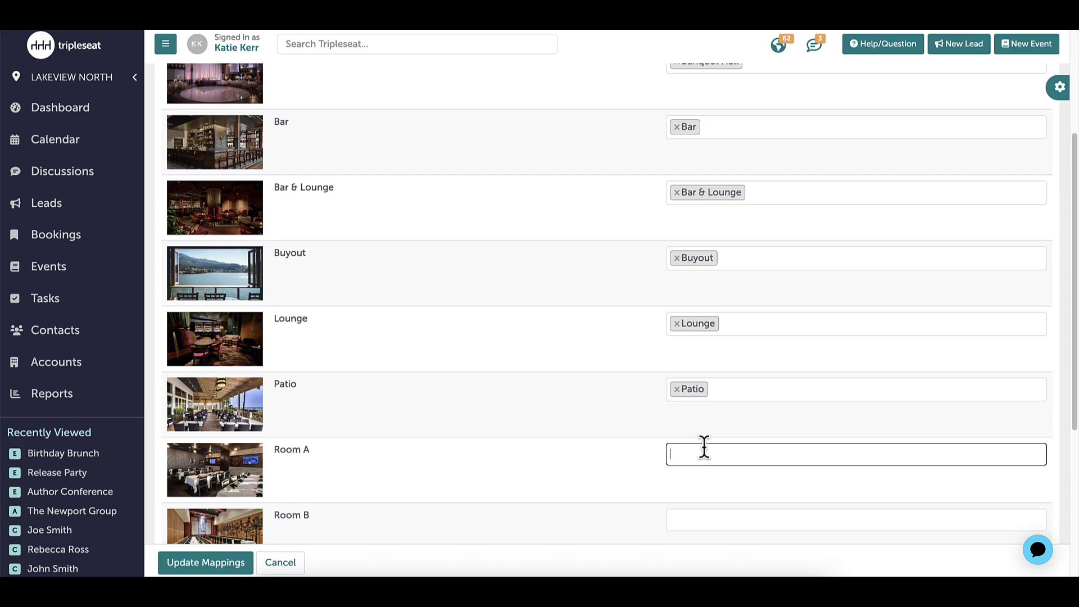
click(703, 427)
click(696, 520)
click(702, 495)
scroll(612, 495, down, 5)
click(703, 310)
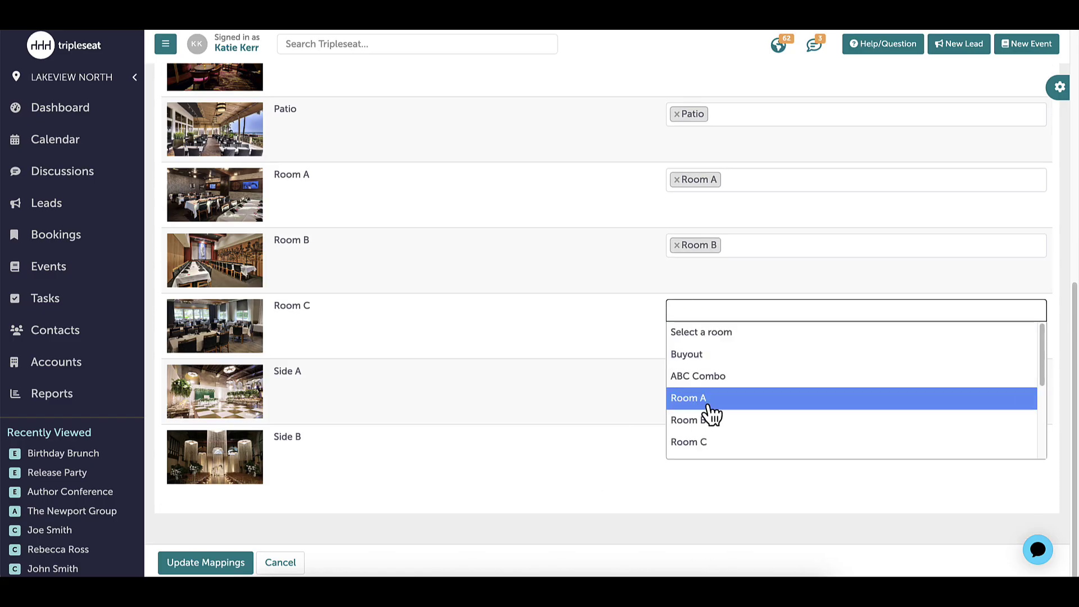
click(705, 441)
Map Side A and Side B to their matching Tripleseat rooms, save the room mappings and finish the venue mapping
click(702, 374)
scroll(700, 448, down, 2)
click(691, 448)
click(694, 418)
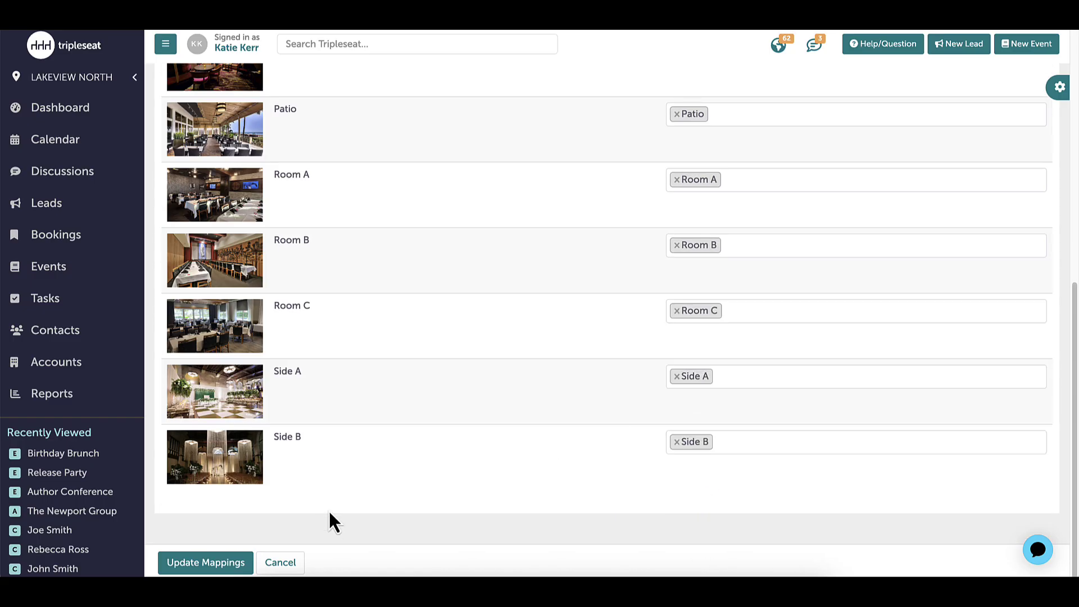
click(200, 564)
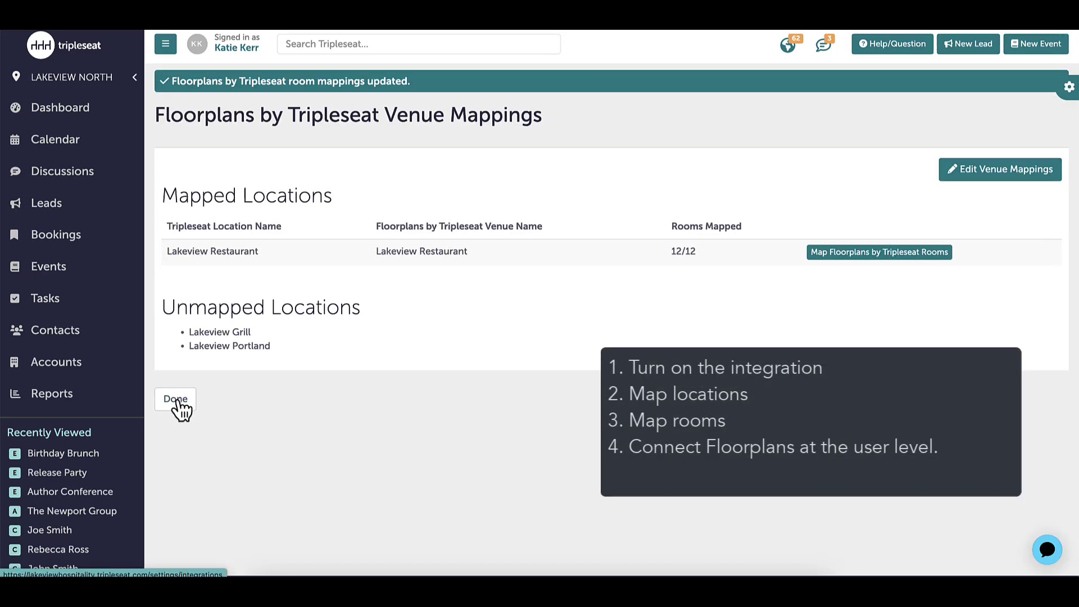
click(179, 401)
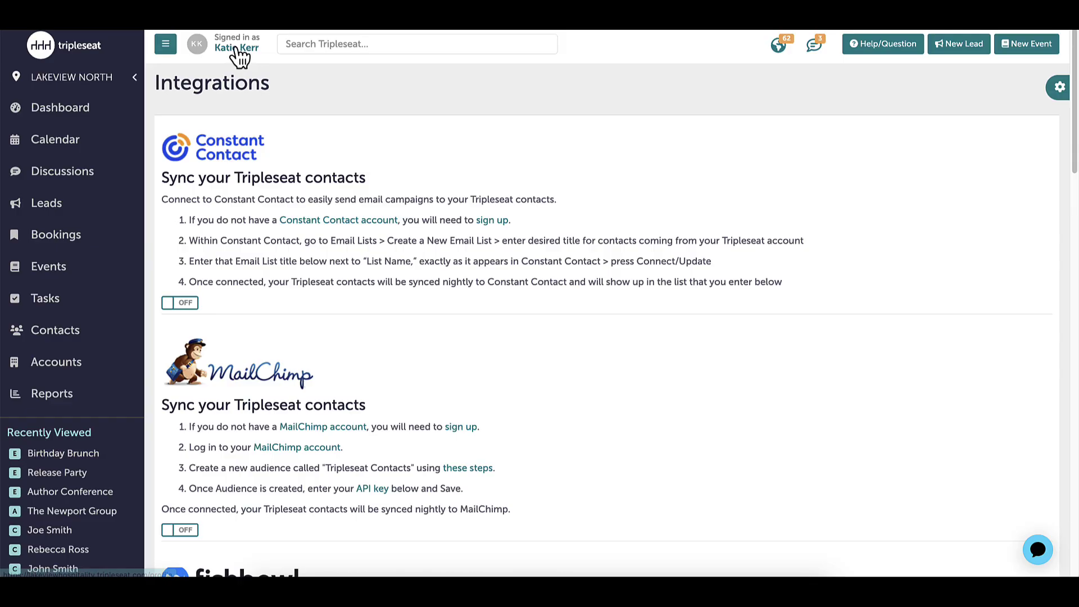
Enable the Floorplans by Tripleseat floor planning integration in the user's own profile, connect it and authorize Tripleseat's access
scroll(112, 421, down, 5)
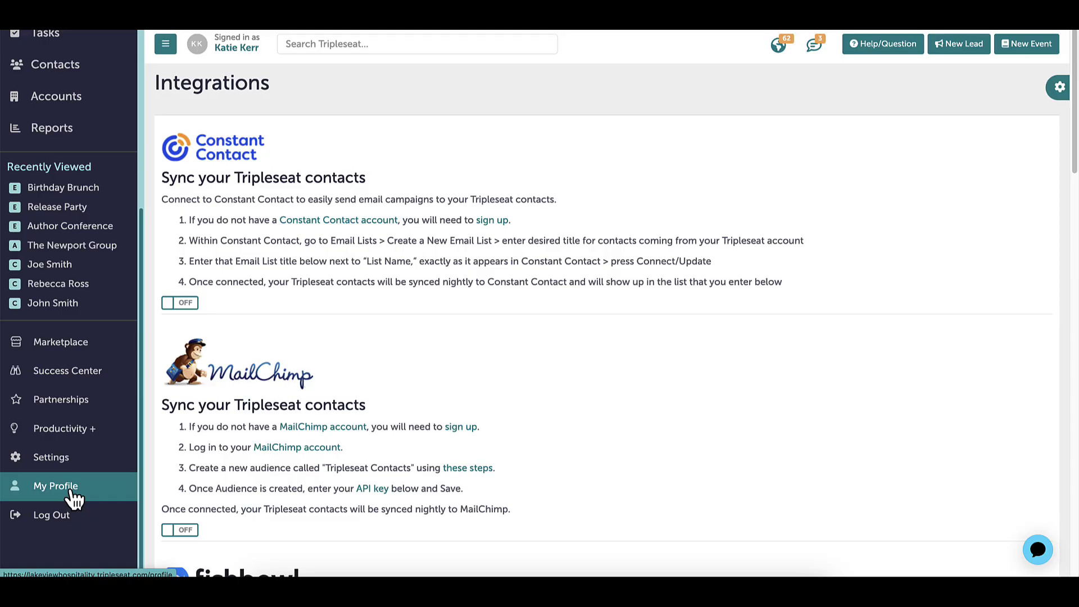
click(71, 492)
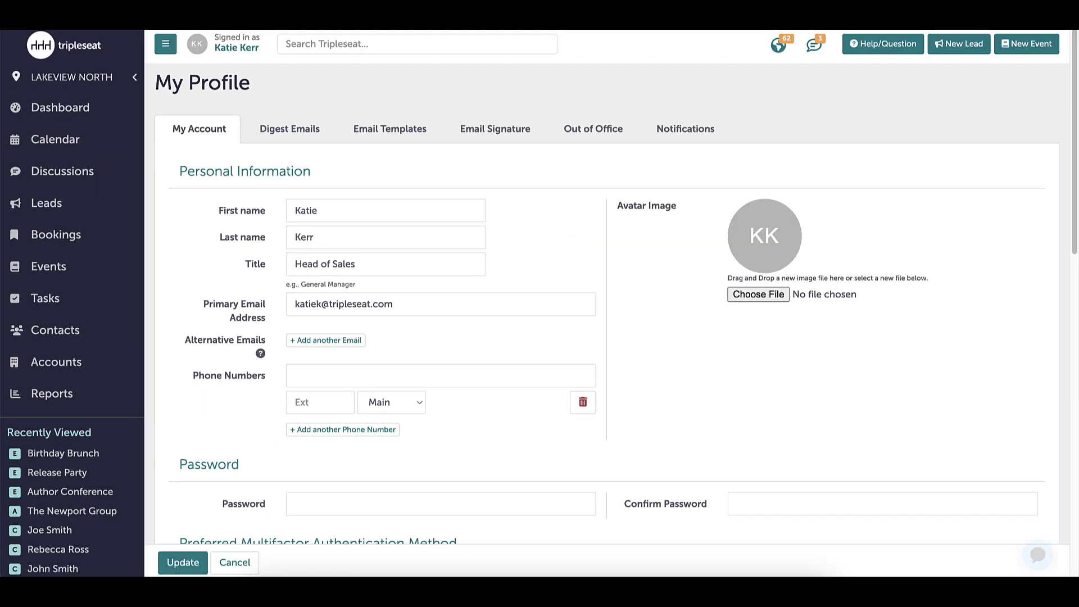
drag(1074, 187, 1073, 430)
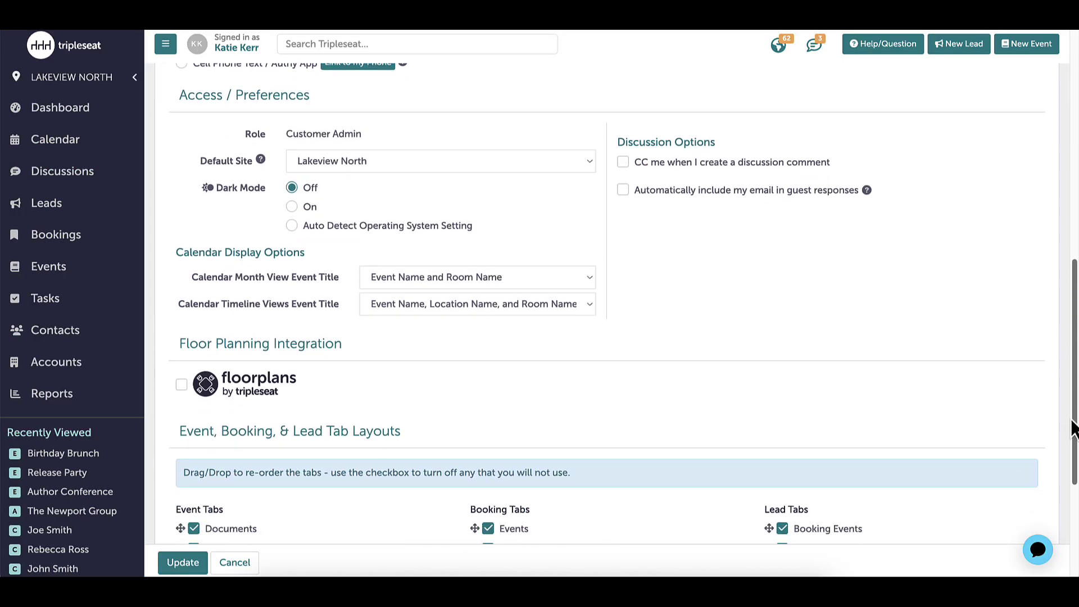
click(181, 385)
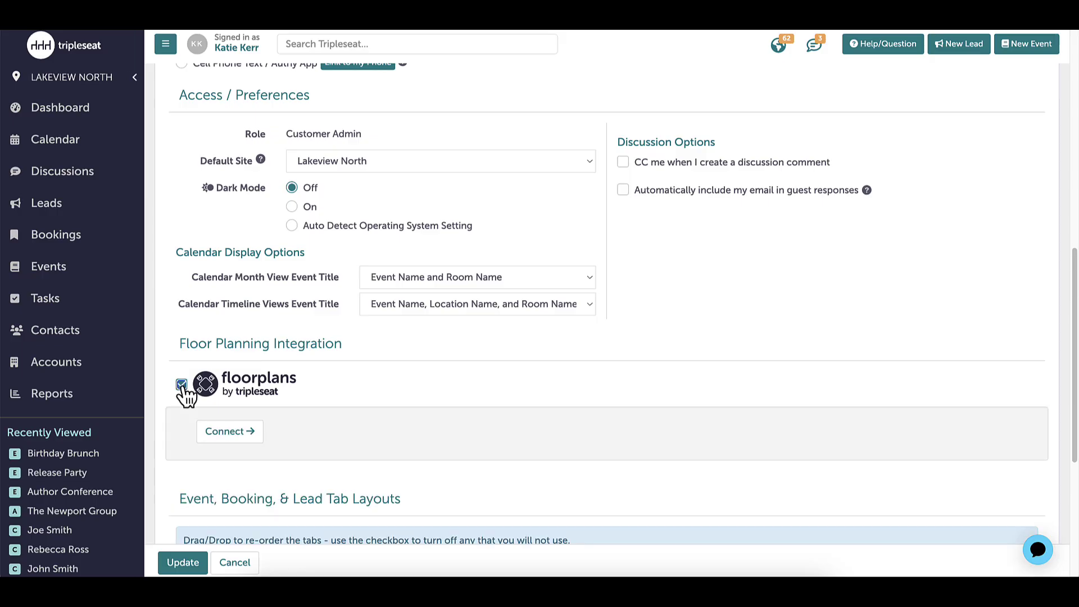
click(234, 434)
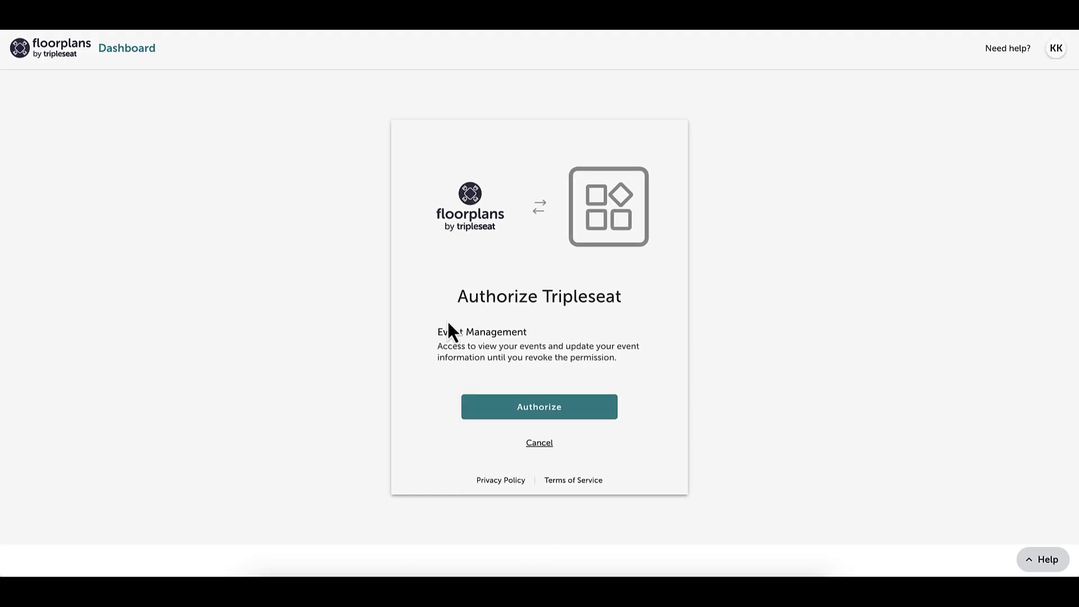
click(569, 416)
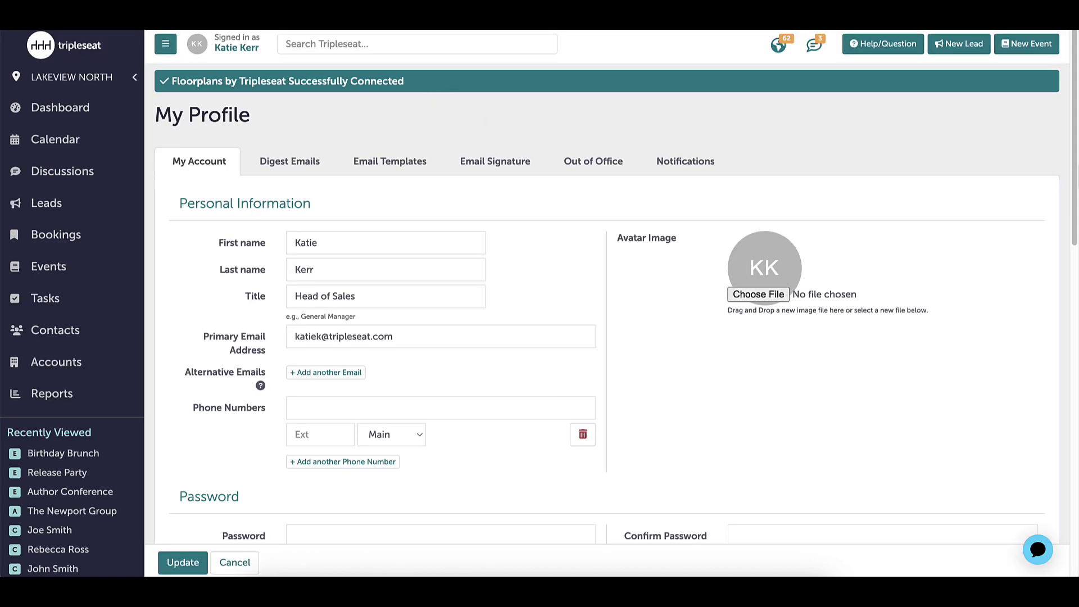
scroll(1074, 175, down, 3)
scroll(607, 303, down, 7)
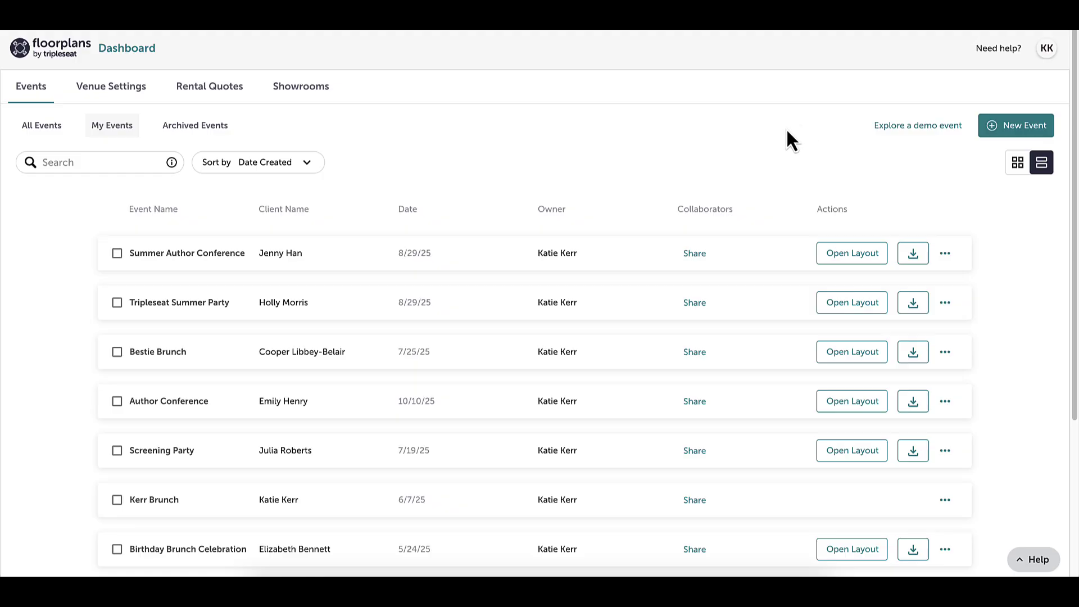
On the Floorplans by Tripleseat dashboard, view the account menu and the available help options
click(1047, 50)
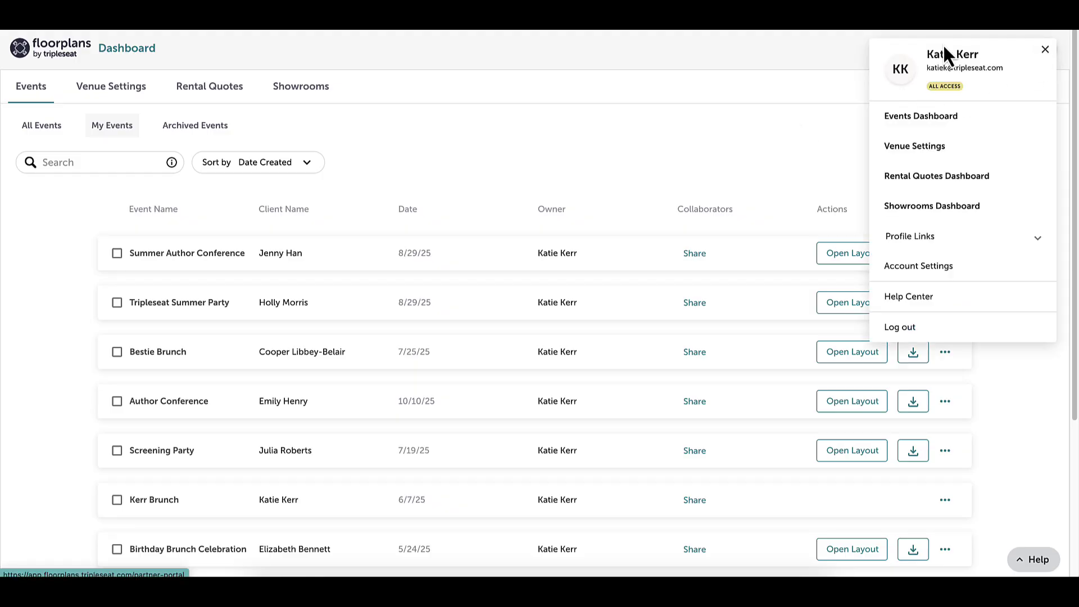
click(1045, 52)
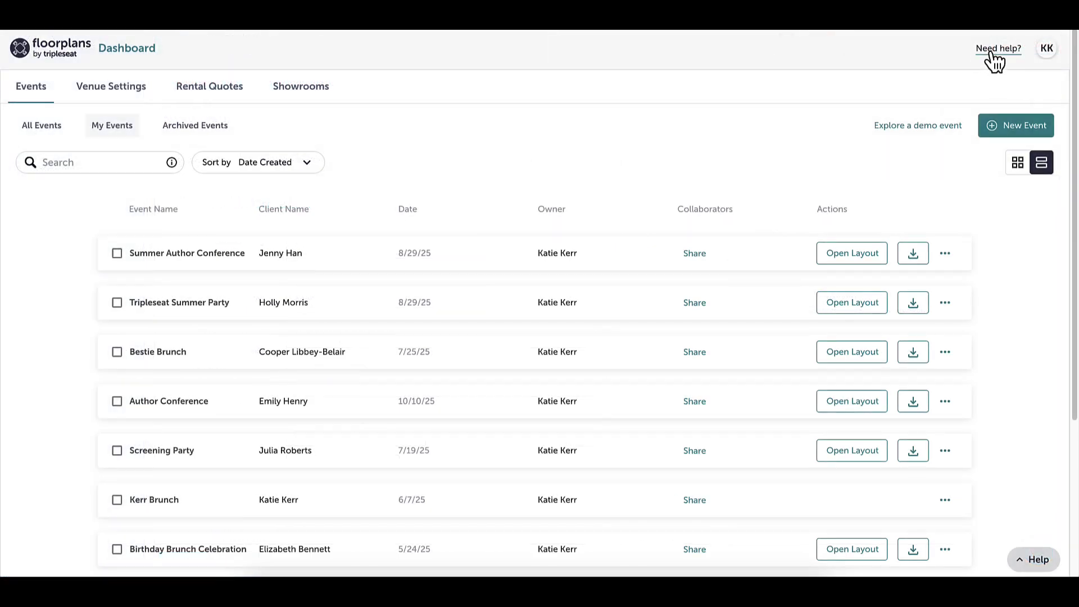
click(999, 49)
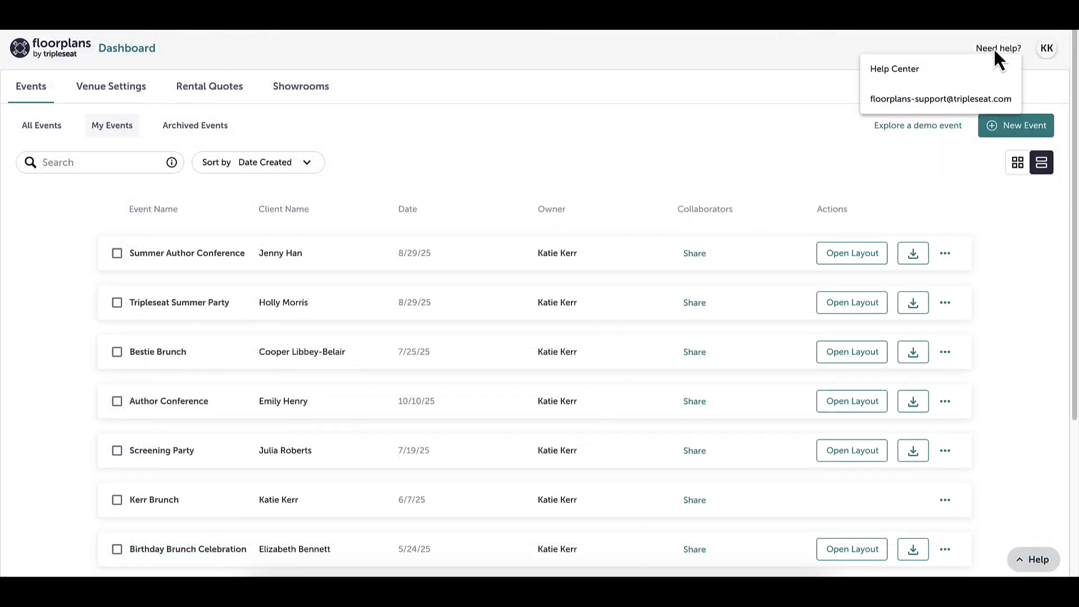